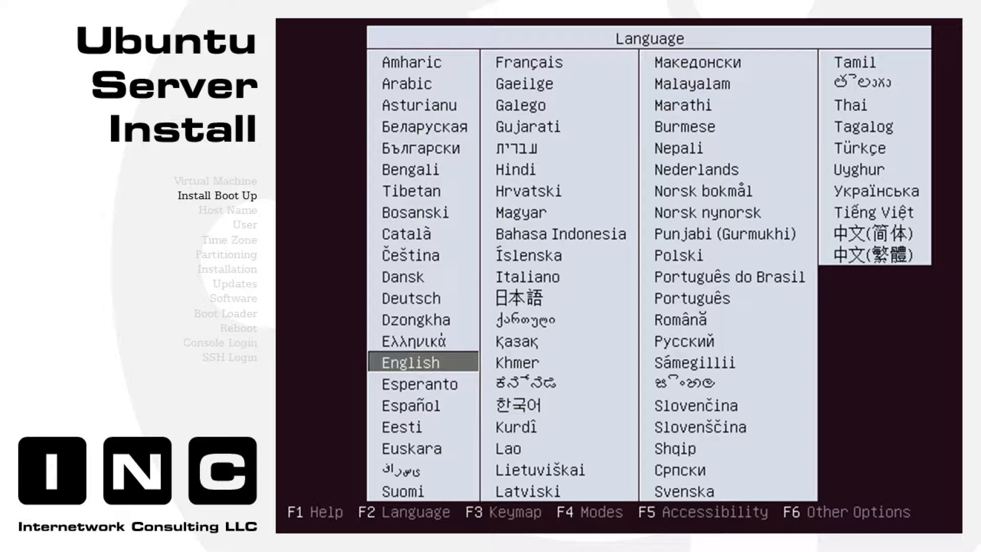
- Keep English as the boot menu language and start Install Ubuntu Server
key("Return")
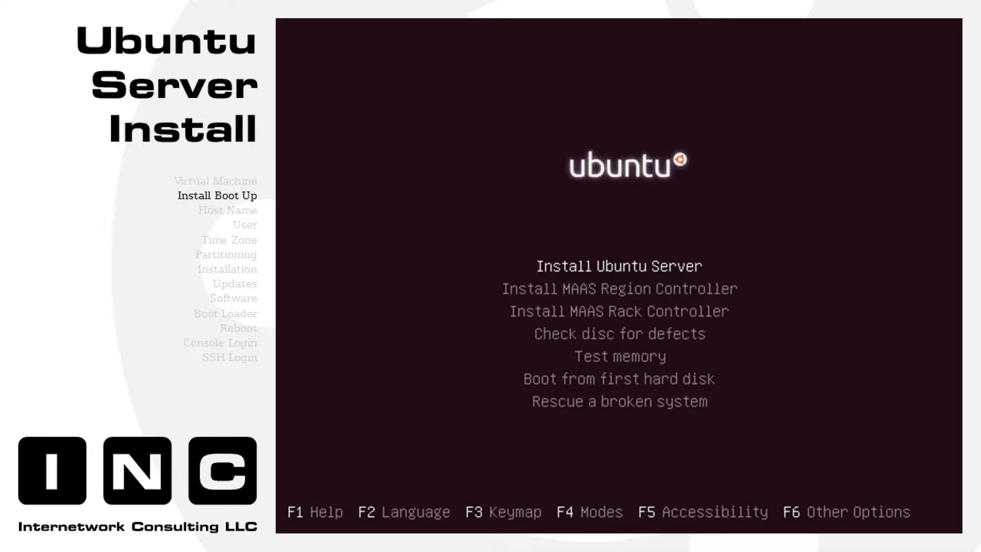
key("Return")
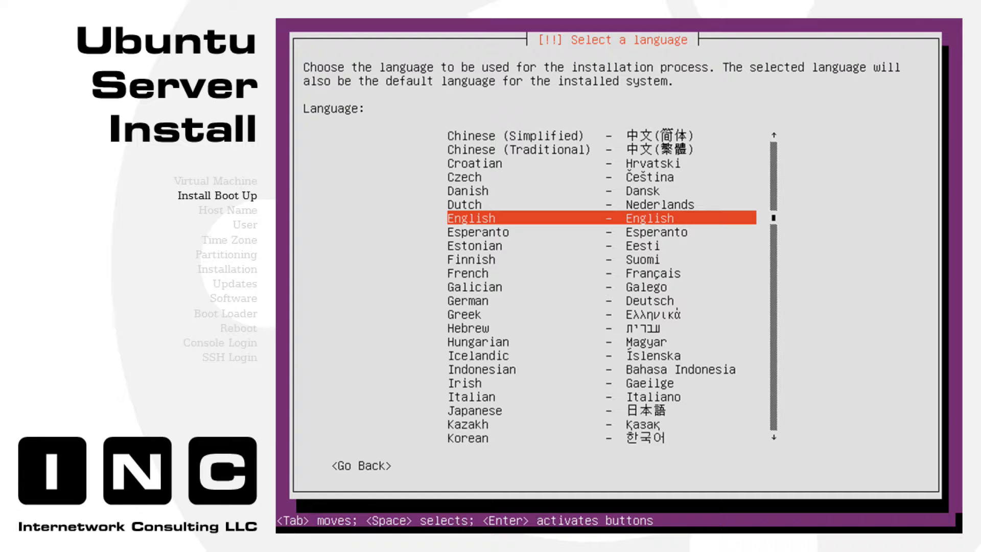
- Choose English as the installation language and United States as the location
key("Return")
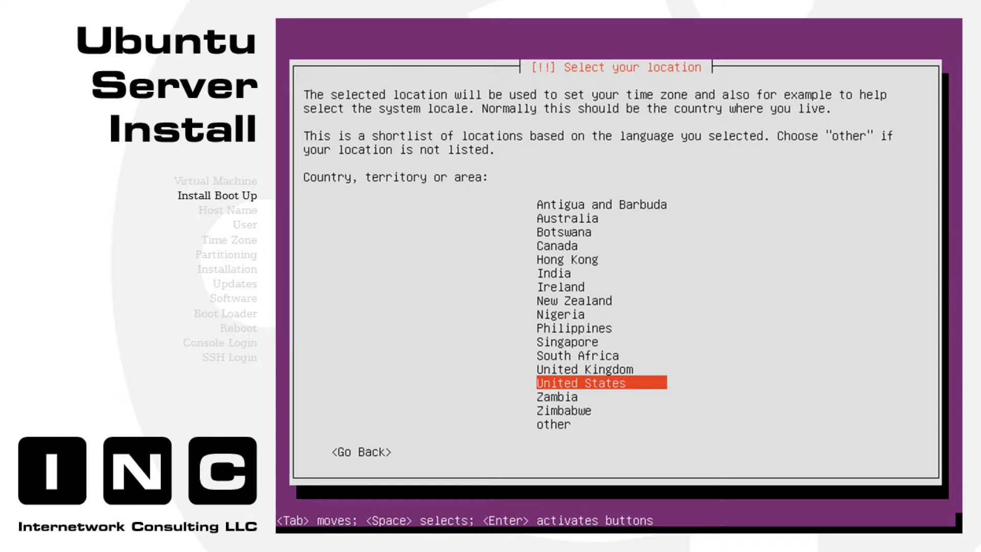
key("Return")
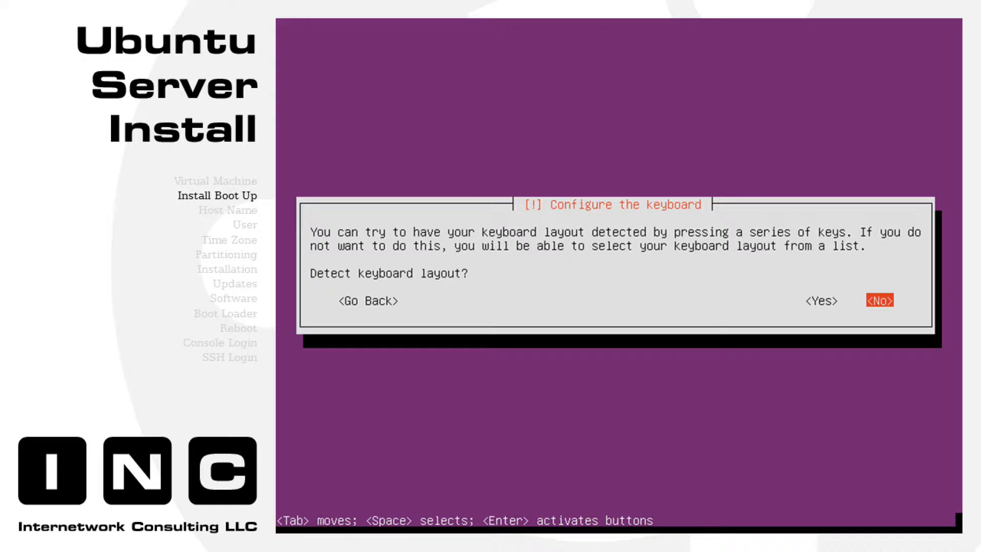
- Decline keyboard detection and choose English (US) as both keyboard country and layout
key("Return")
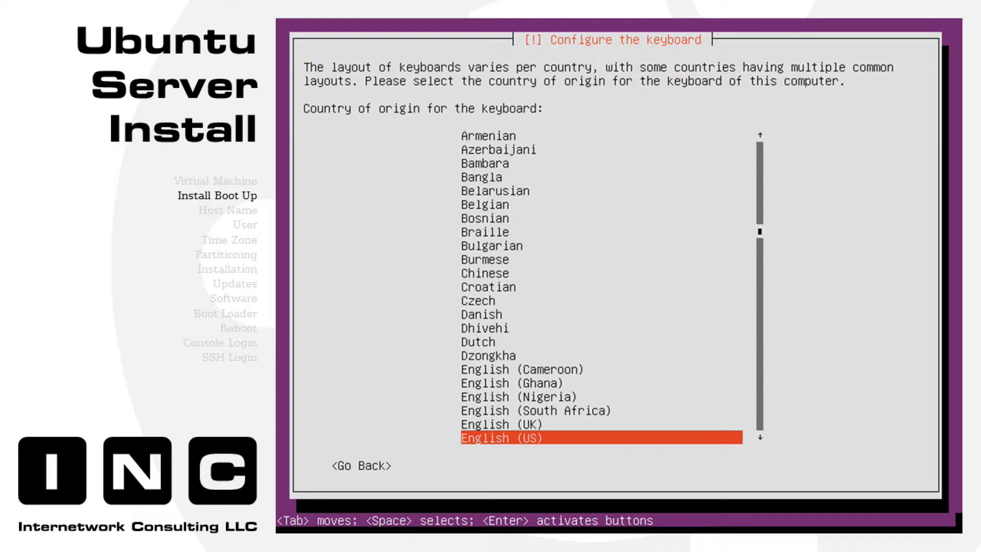
key("Return")
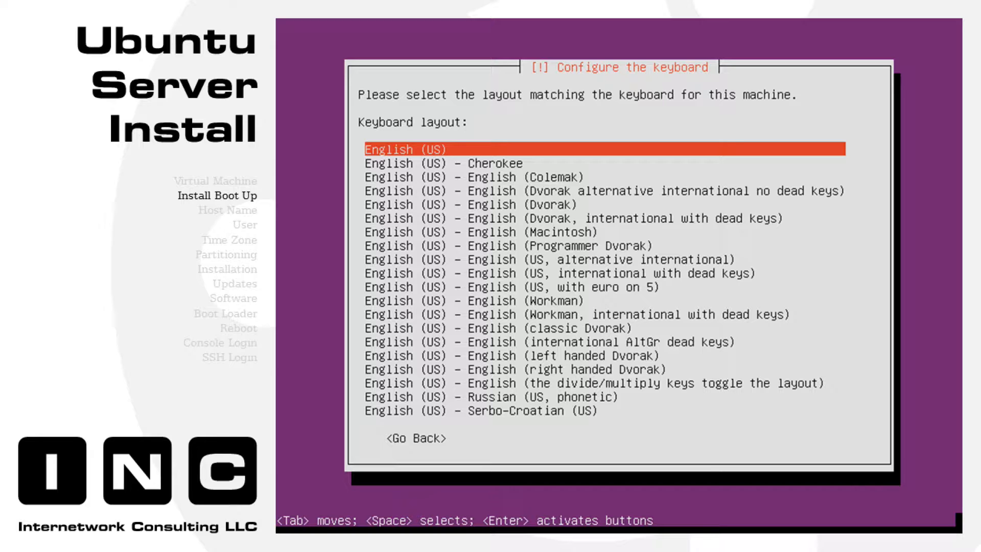
key("Return")
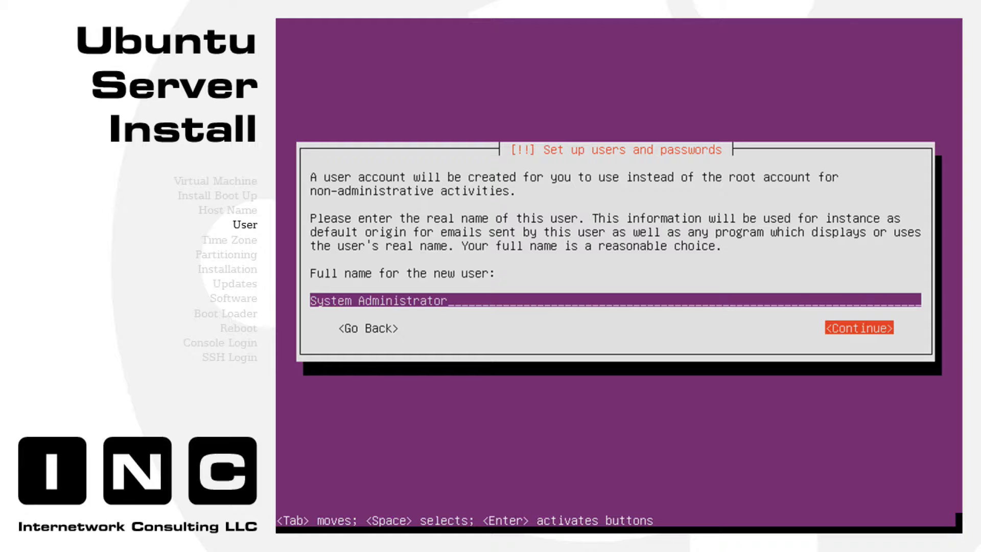
- Confirm the System Administrator full name and the re-entered password, and leave home unencrypted
key("Return")
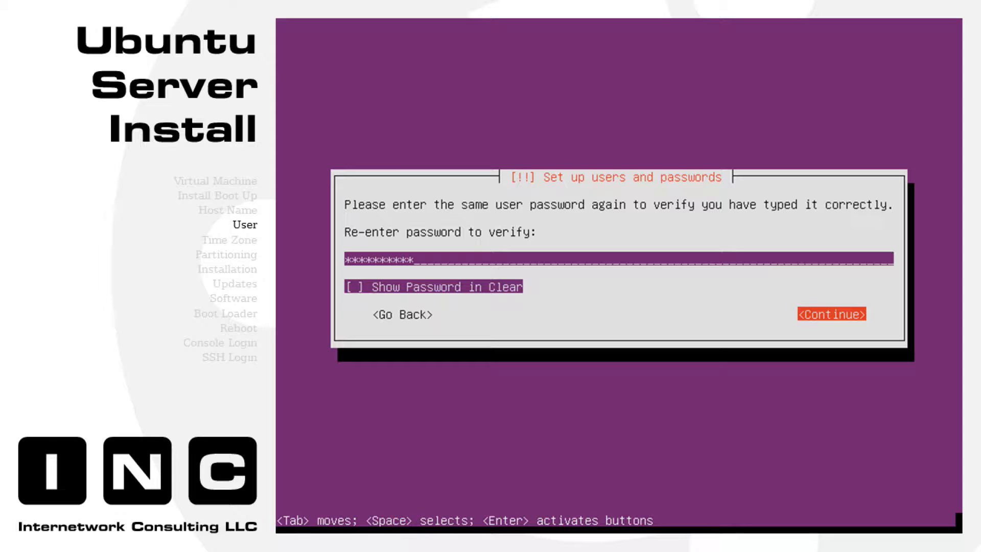
key("Return")
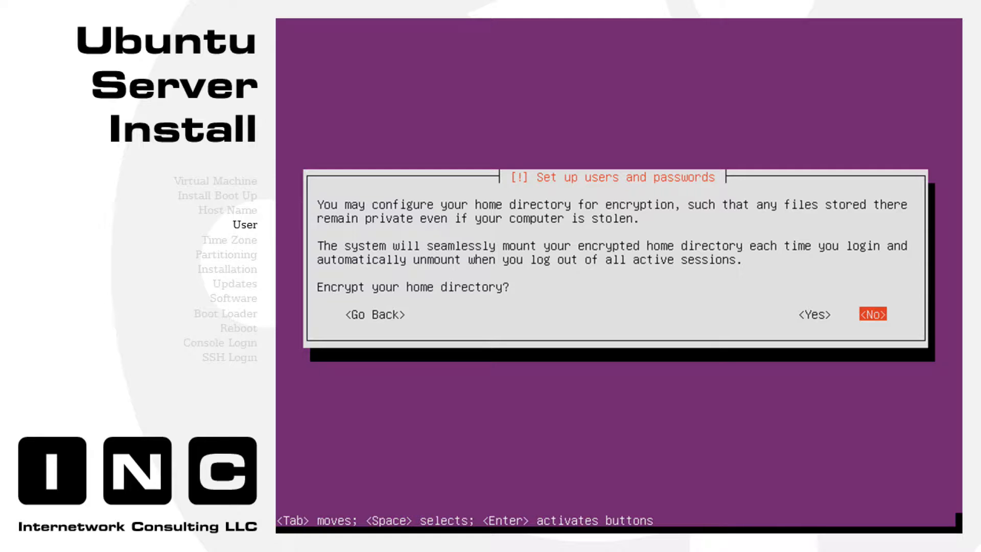
key("Return")
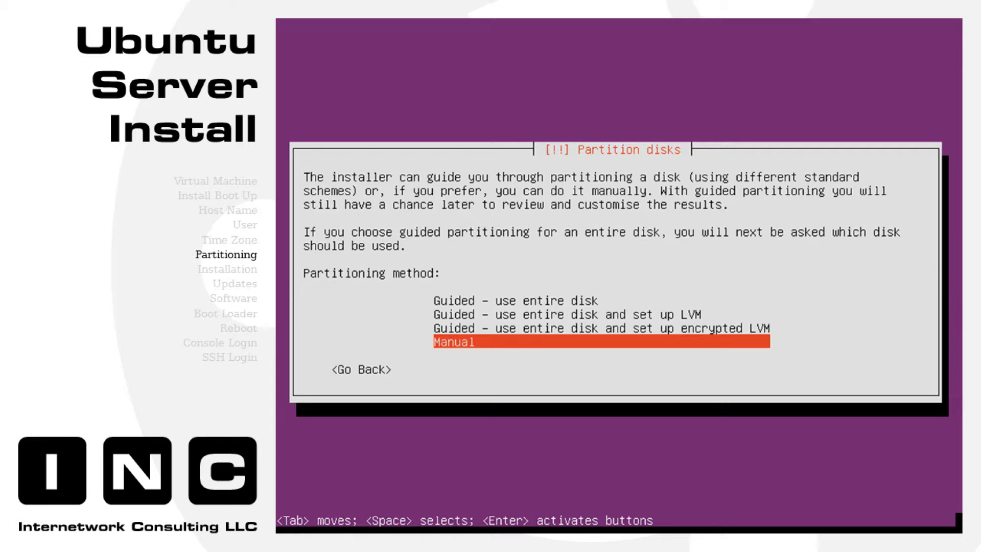
- Choose manual partitioning and create a new empty partition table on the sda disk
key("Return")
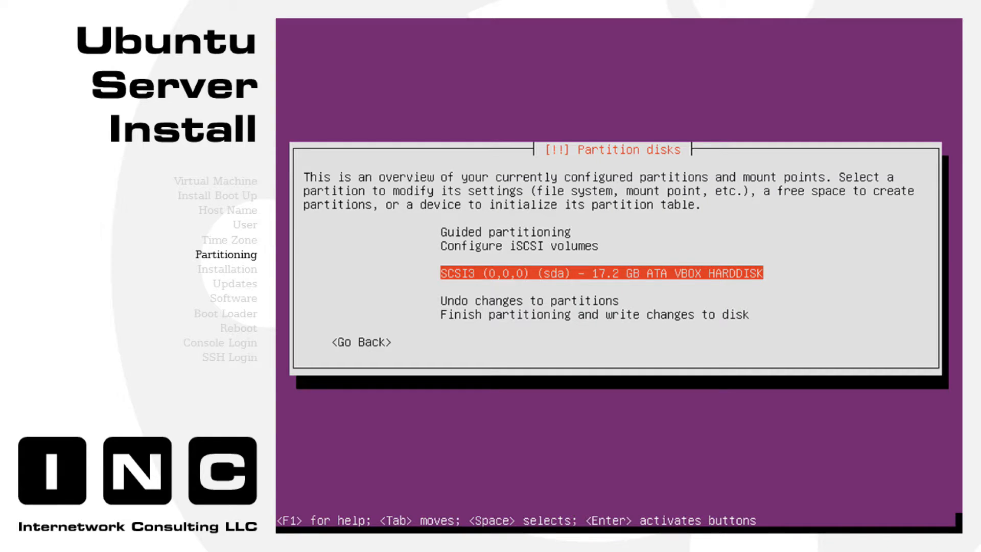
key("Return")
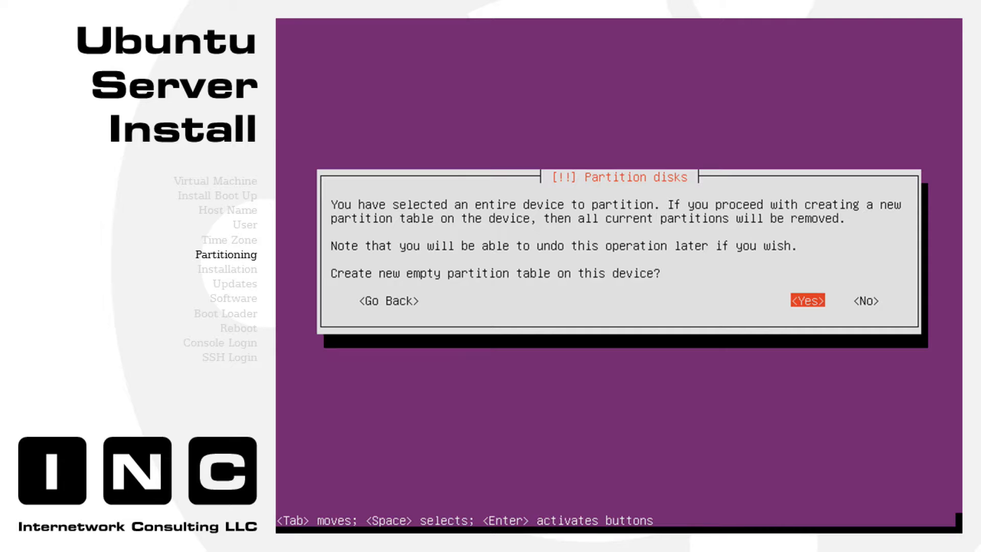
key("Return")
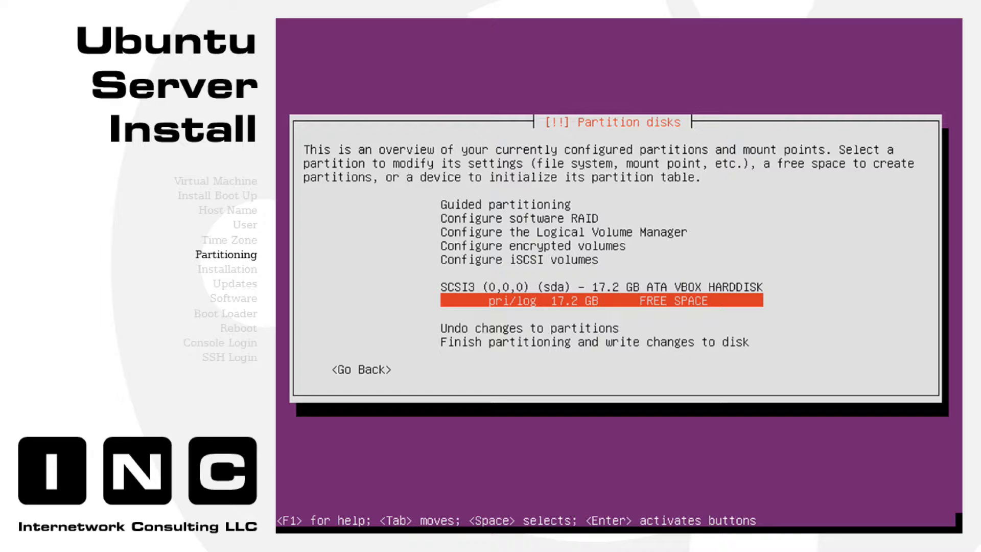
- Create a new 2 GB partition in the disk's free space
key("Return")
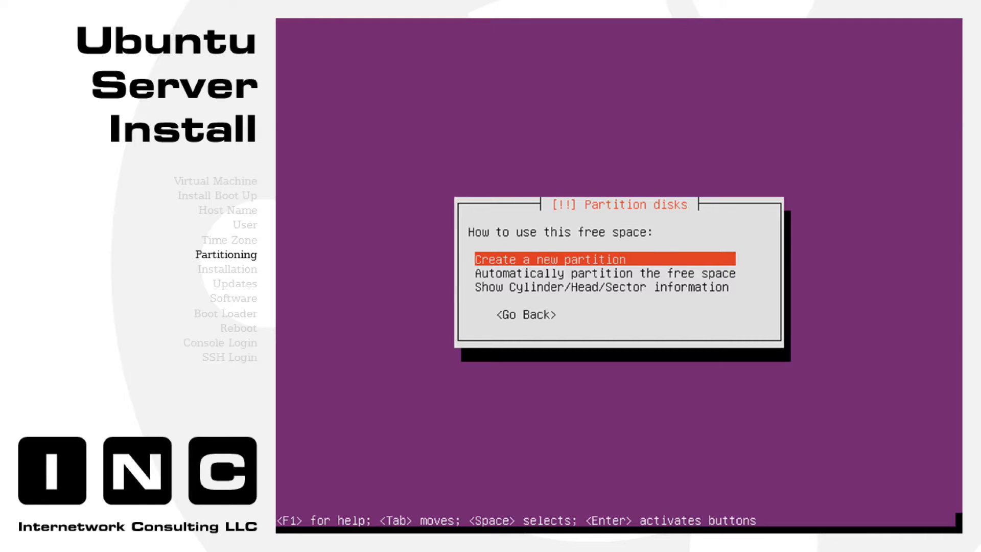
key("Return")
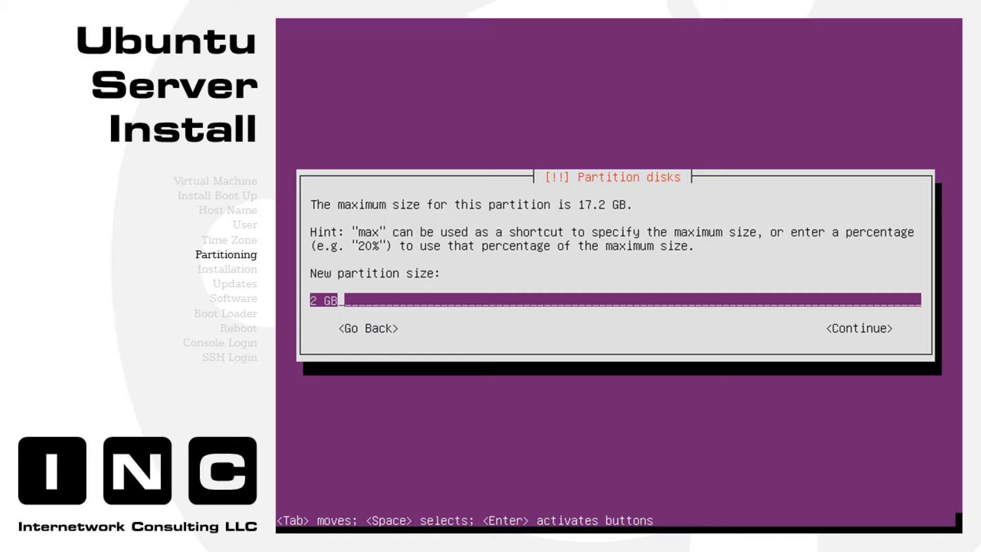
key("Return")
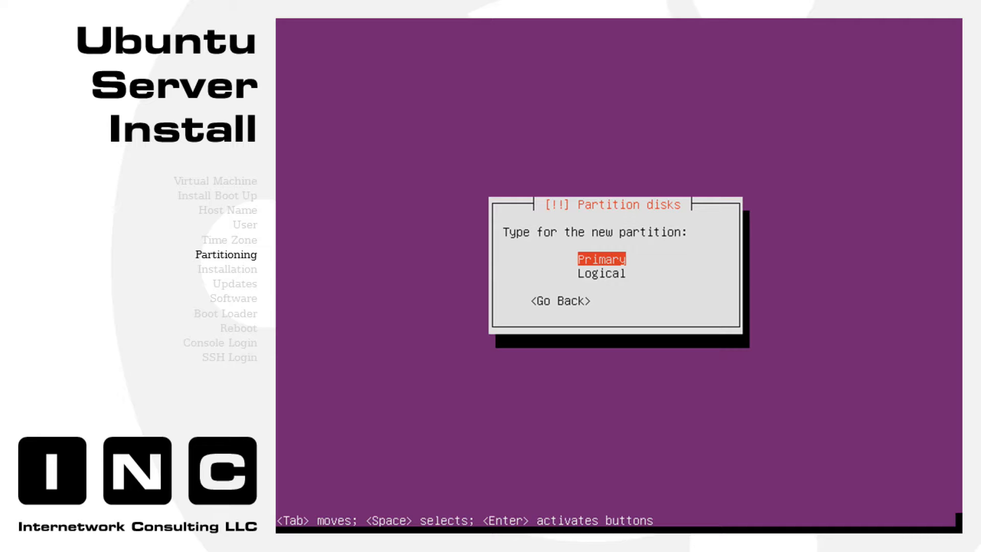
- Make the 2 GB partition a primary swap area at the beginning of the disk
key("Return")
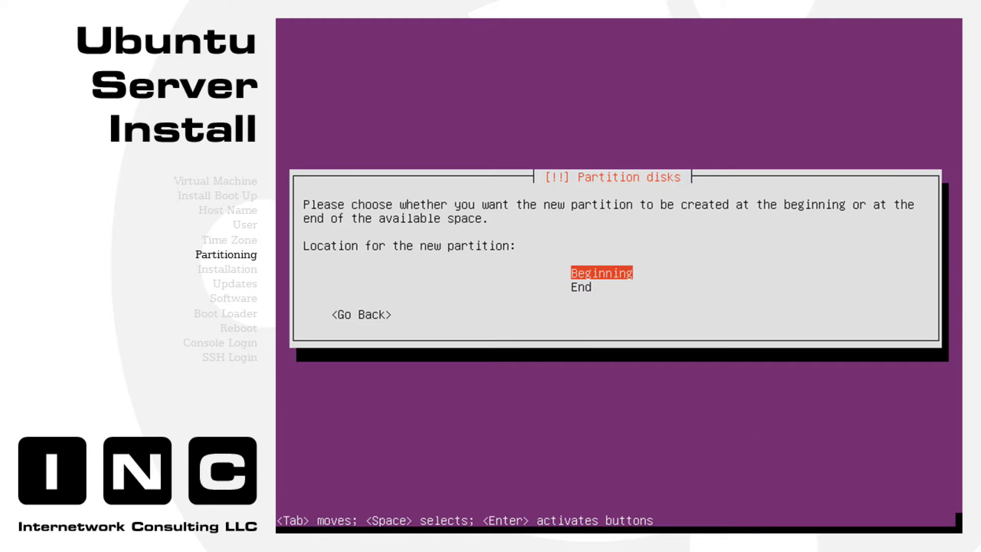
key("Return")
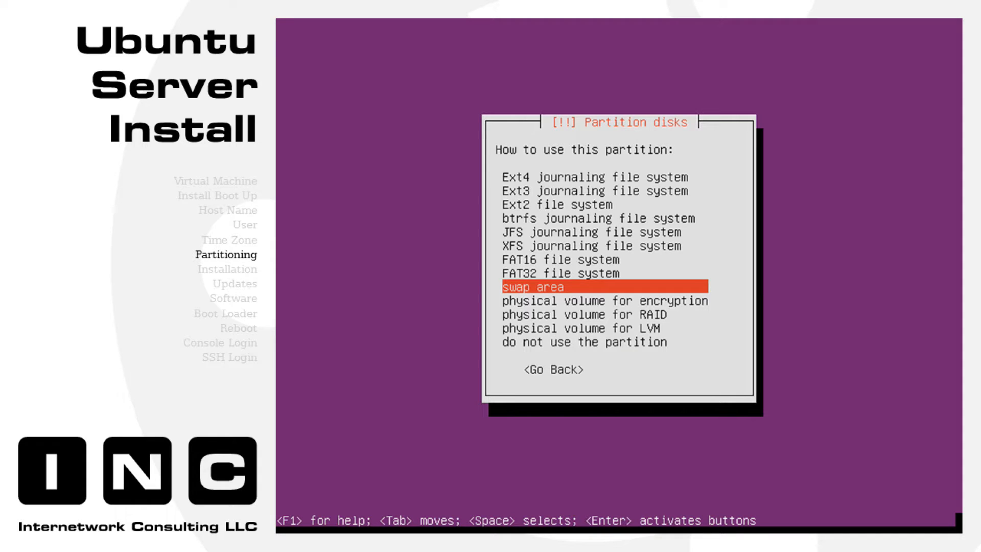
key("Return")
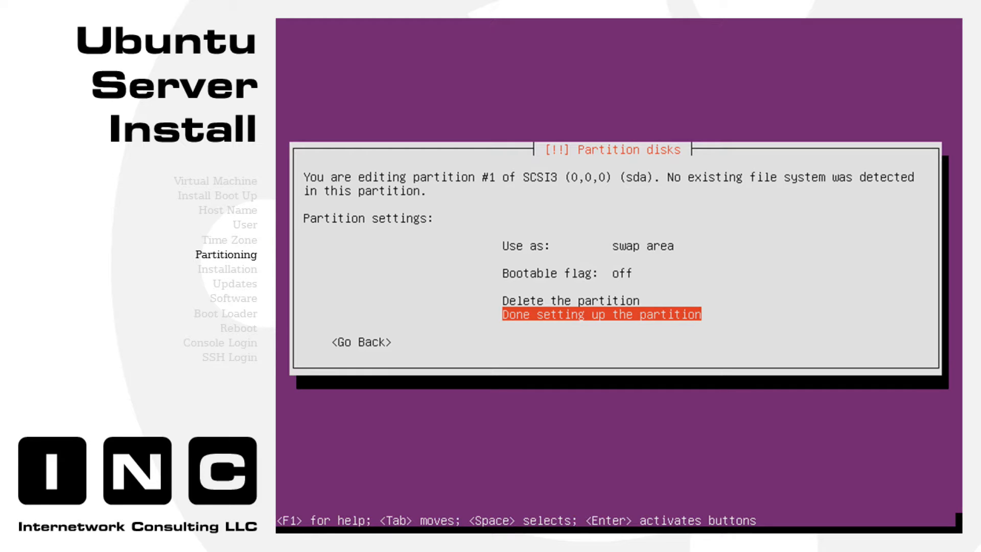
key("Return")
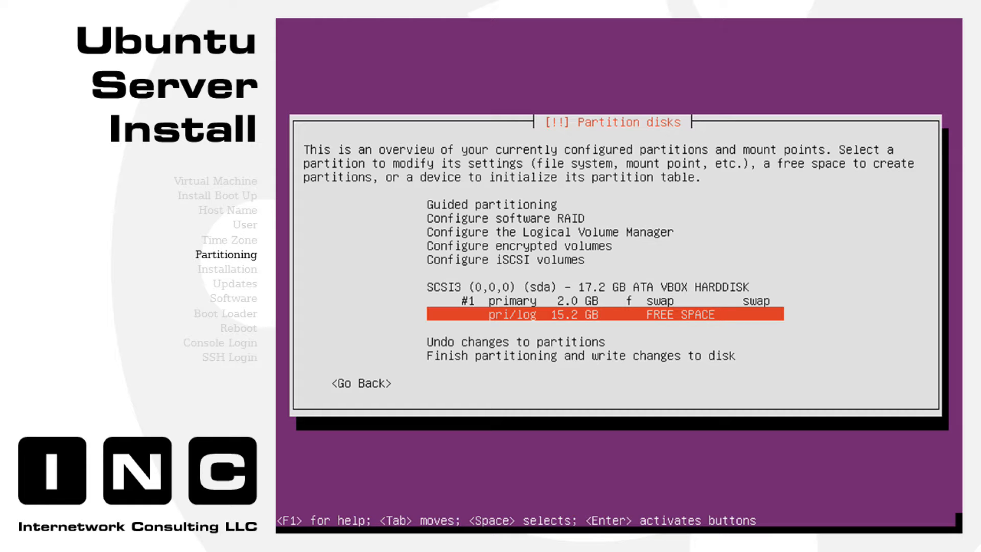
key("Return")
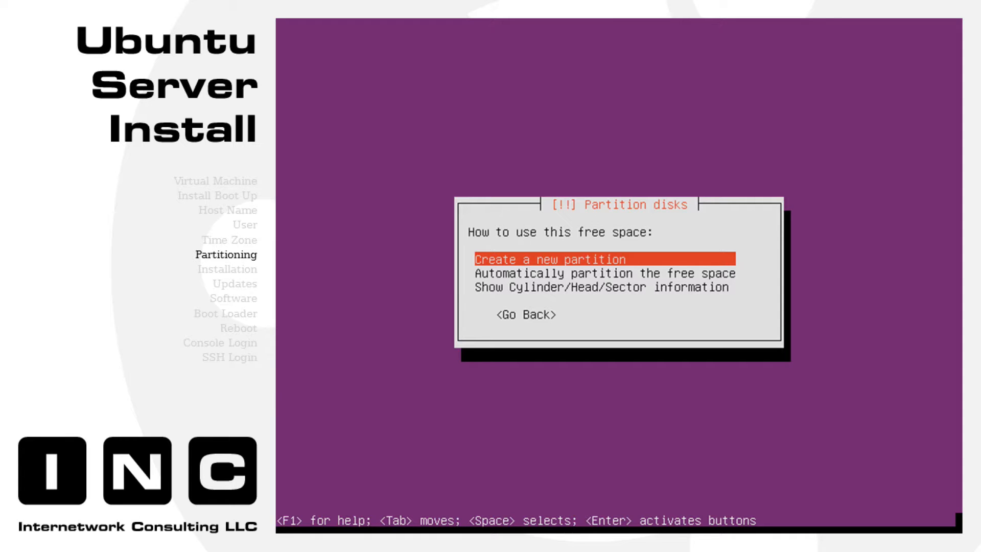
- Create a primary 15.2 GB root partition from the remaining space and mark it bootable
key("Return")
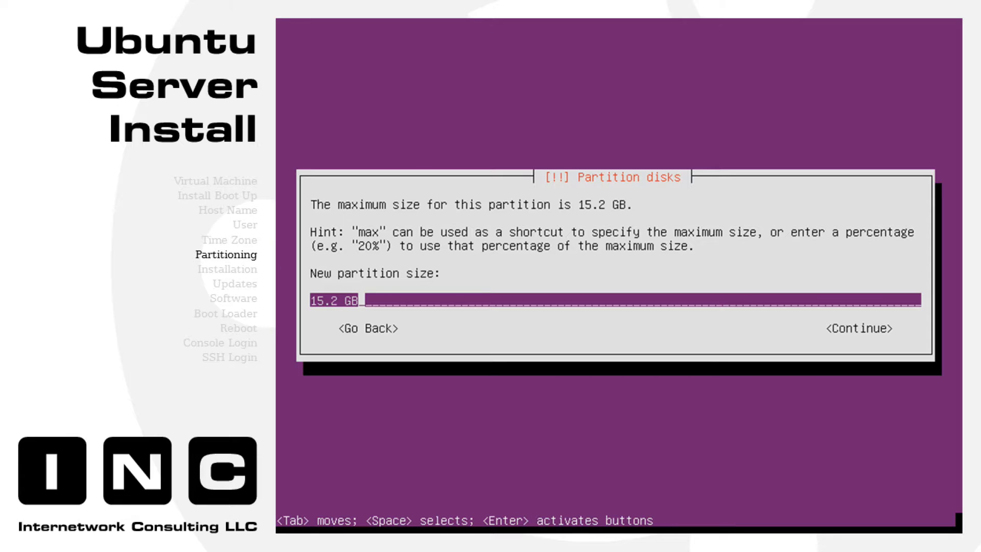
key("Return")
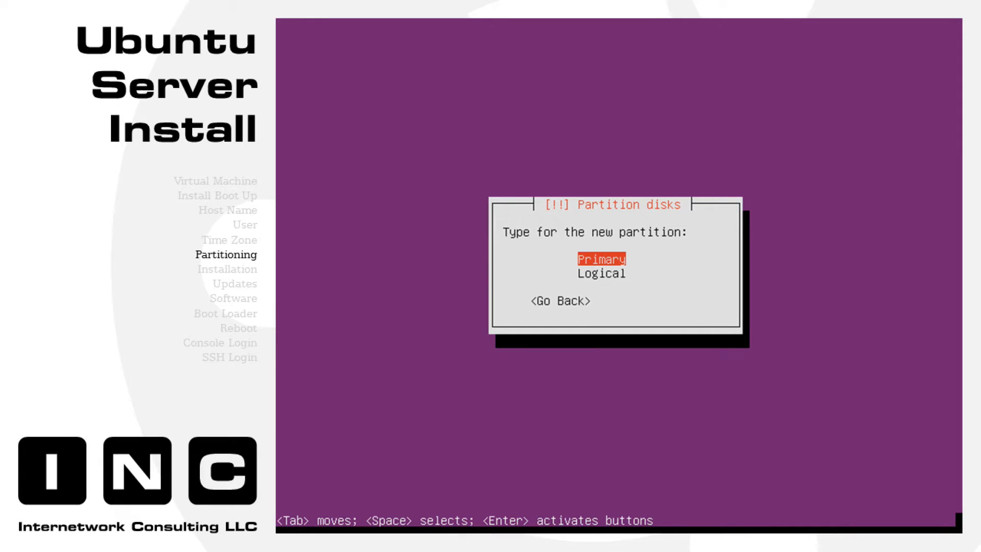
key("Return")
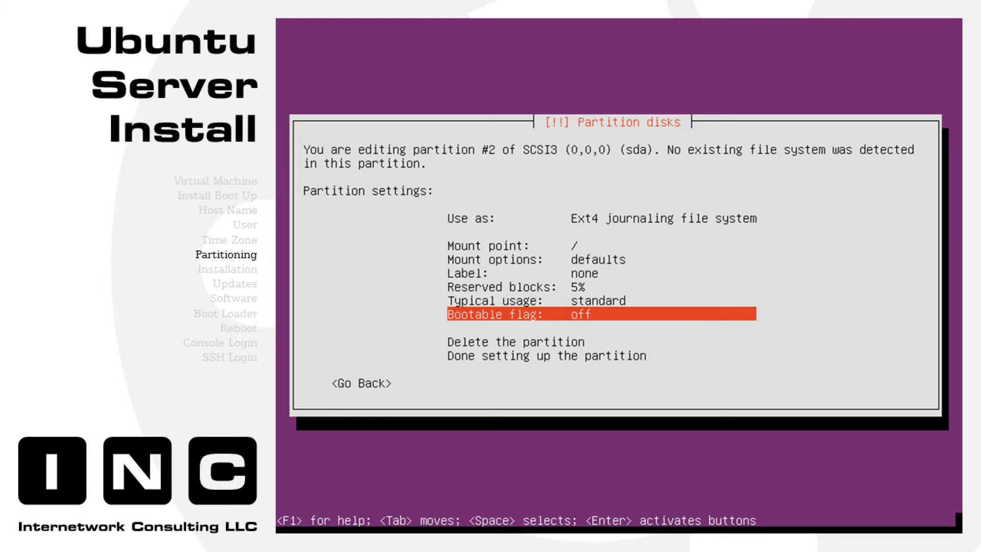
key("Return")
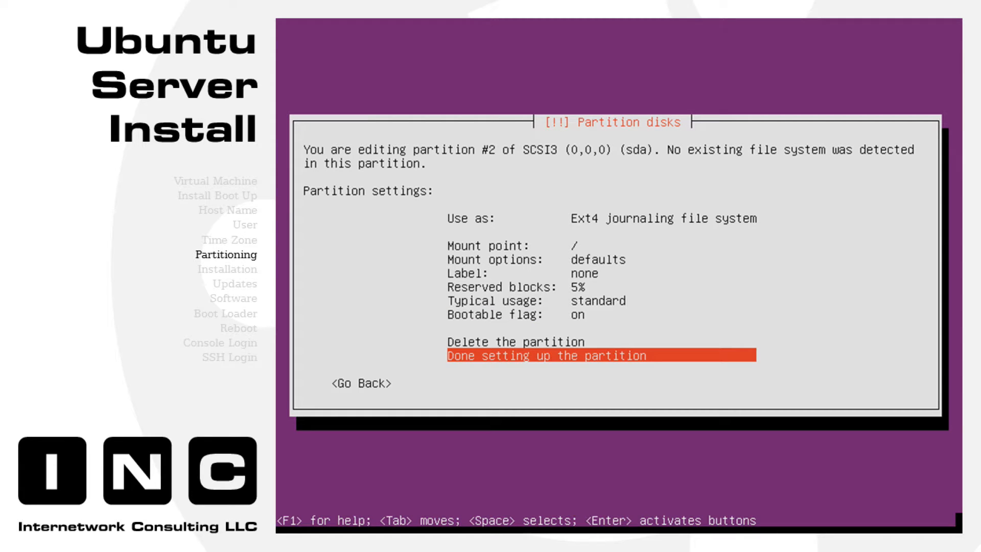
key("Return")
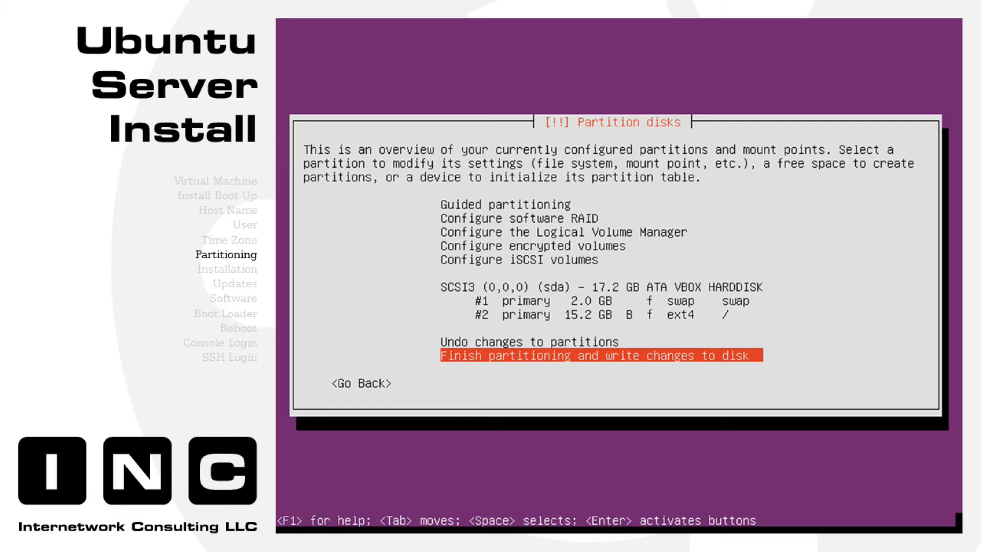
- Write the 2 GB swap and 15.2 GB ext4 root layout to disk
key("Return")
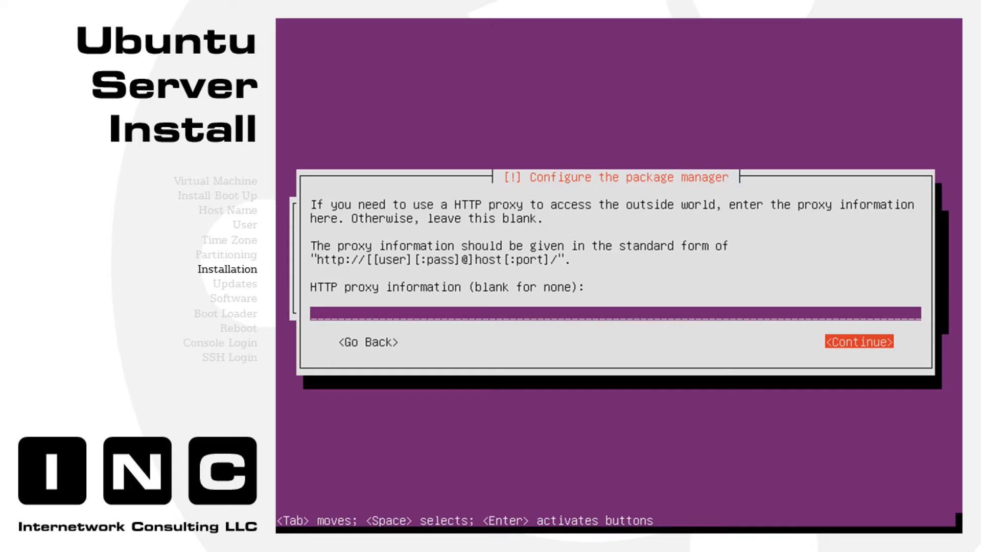
- Continue with the HTTP proxy field left blank
key("Return")
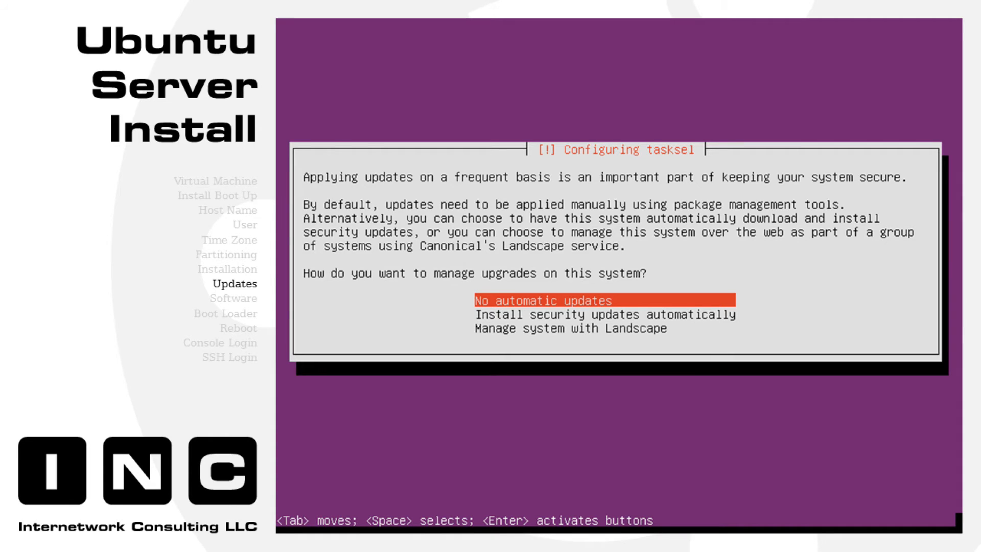
- Choose 'No automatic updates' as the system upgrade policy
key("Return")
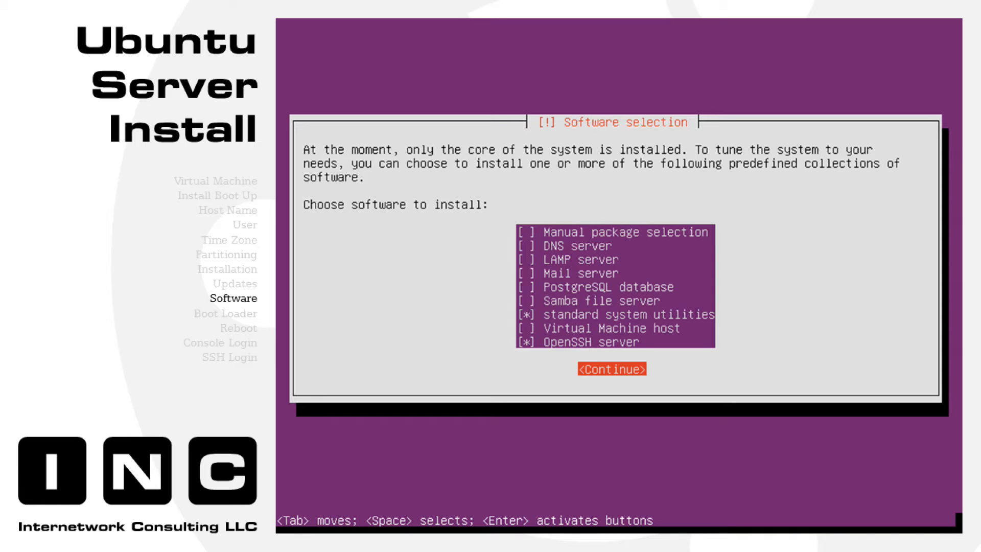
- Confirm the software selection so the chosen collections install
key("Return")
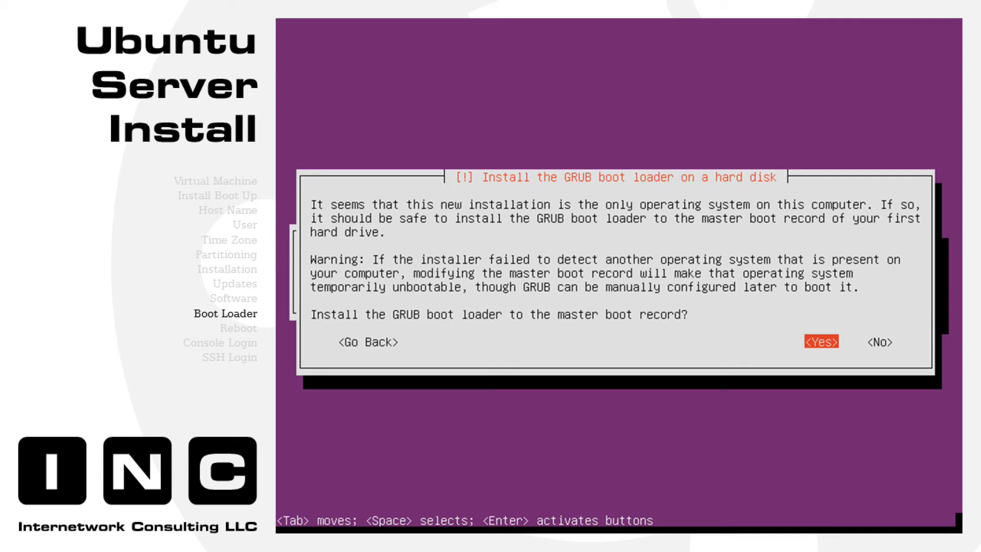
- Install the GRUB boot loader to the master boot record
key("Return")
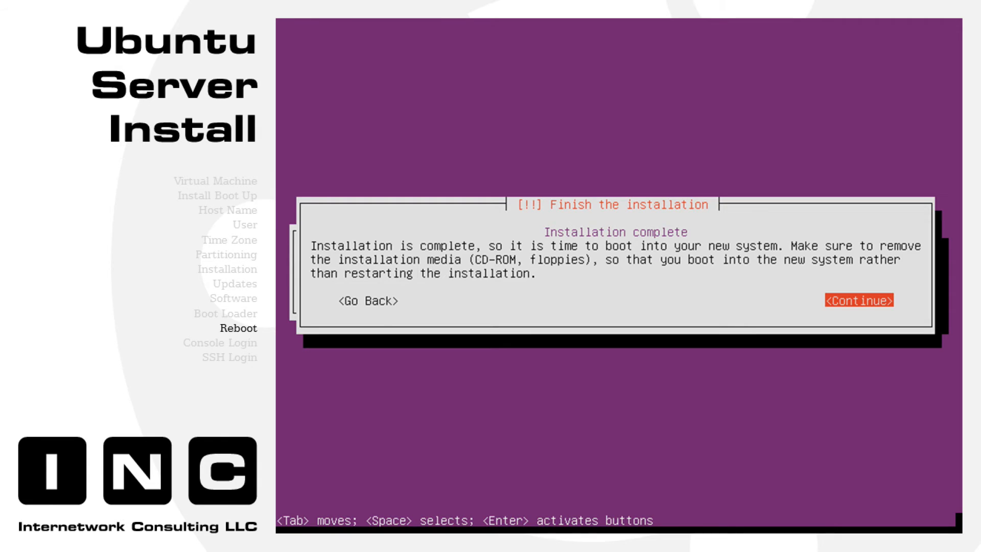
- Finish installation and reboot, then log in over SSH at 10.0.0.50 with the new user's username
key("Return")
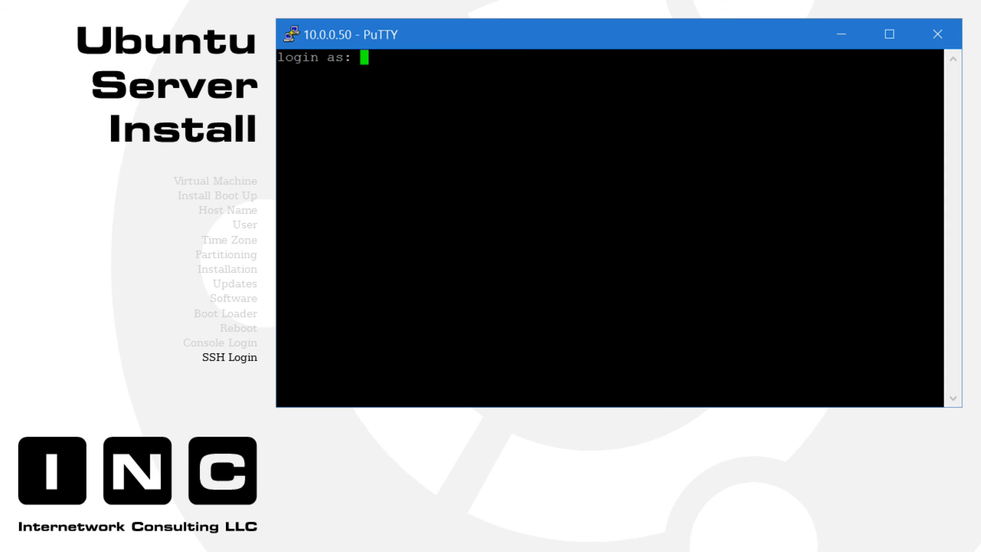
type("administrator")
key("Return")
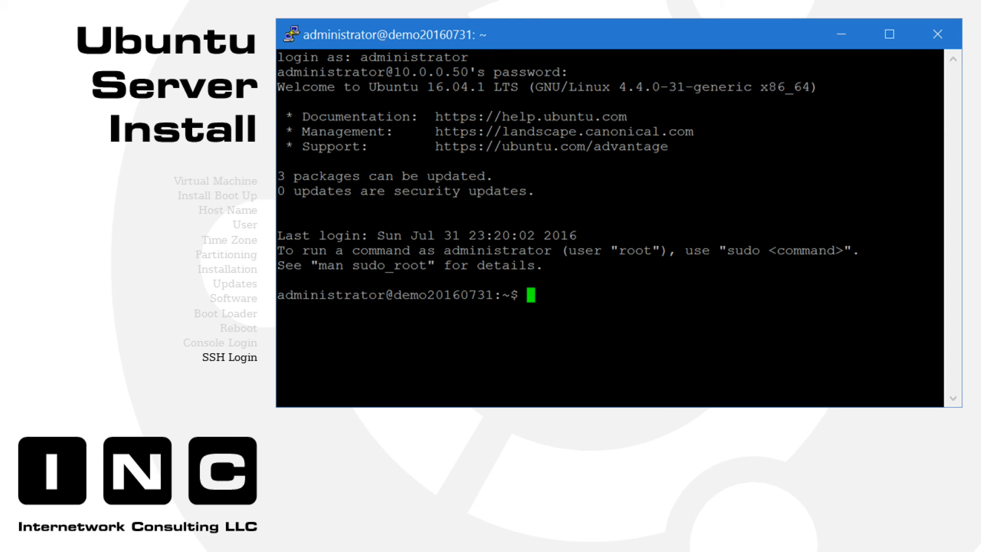